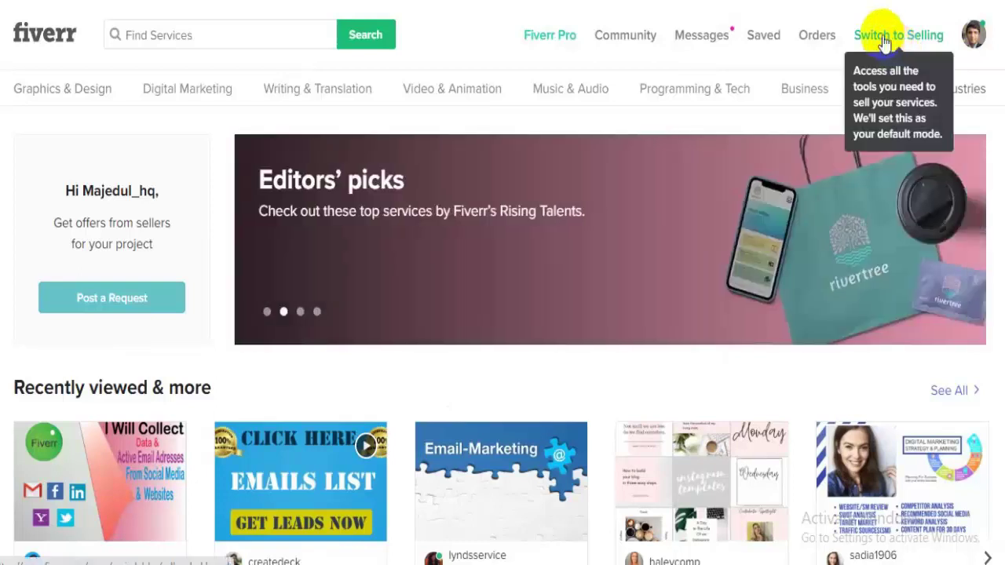
Switch to selling mode and back to buying, and look through the recommended services on the buyer home page.
left_click(884, 44)
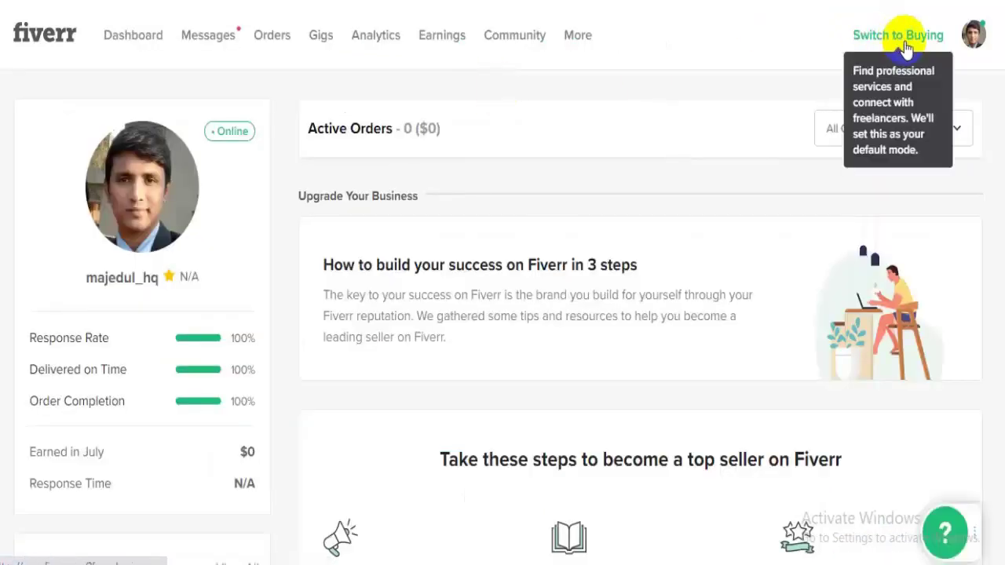
left_click(905, 46)
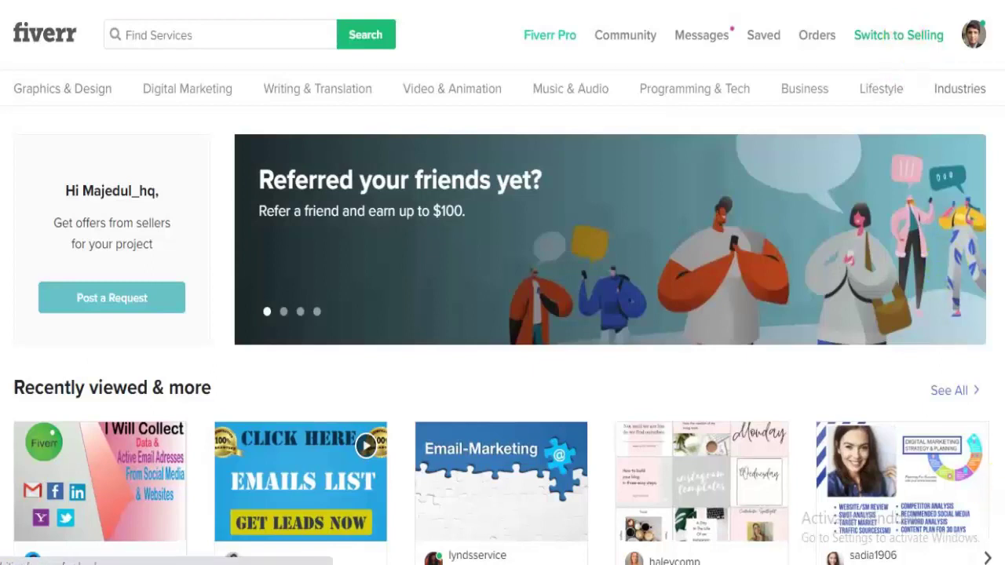
scroll(502, 314, "down", 3)
scroll(762, 498, "down", 1)
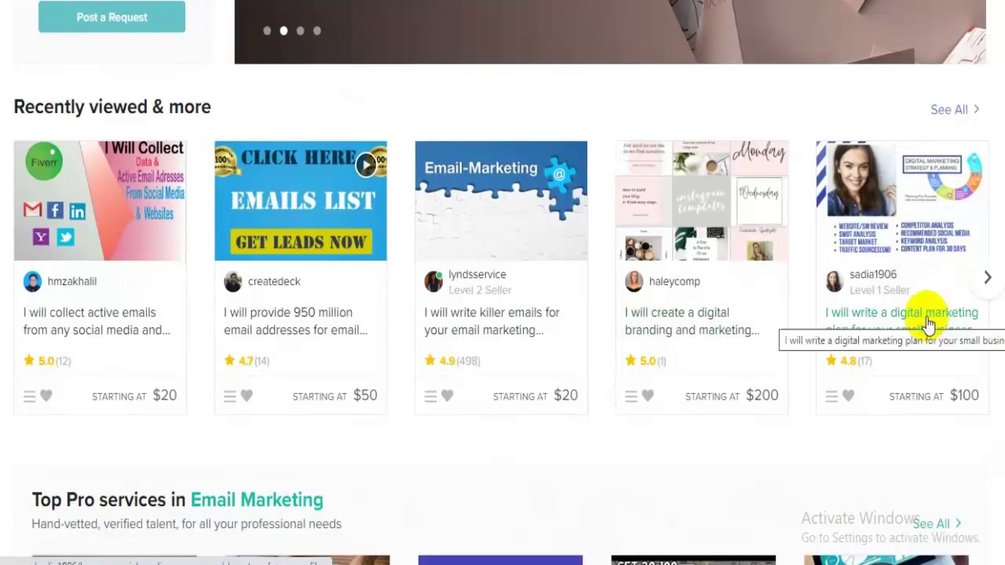
scroll(502, 283, "down", 5)
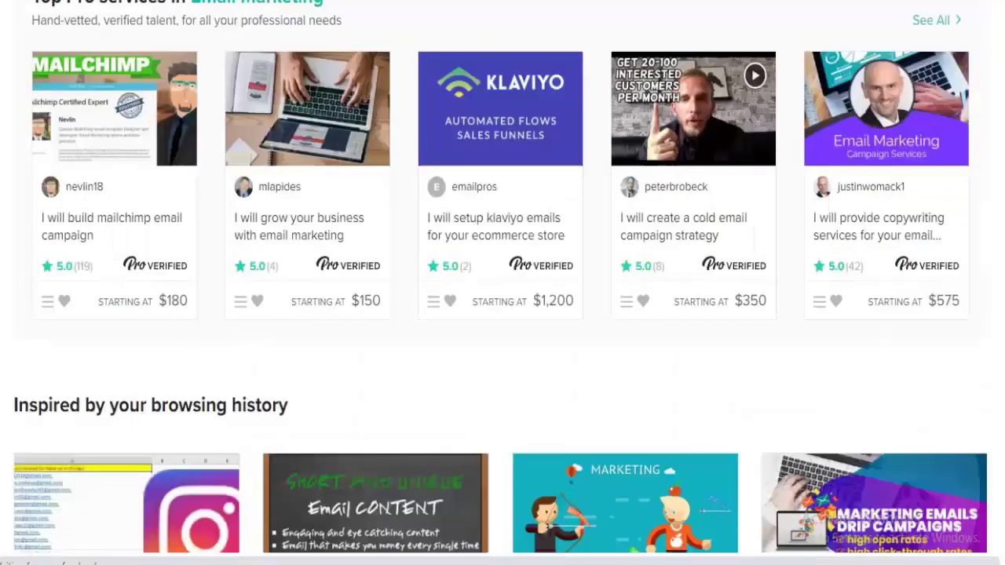
scroll(502, 282, "up", 4)
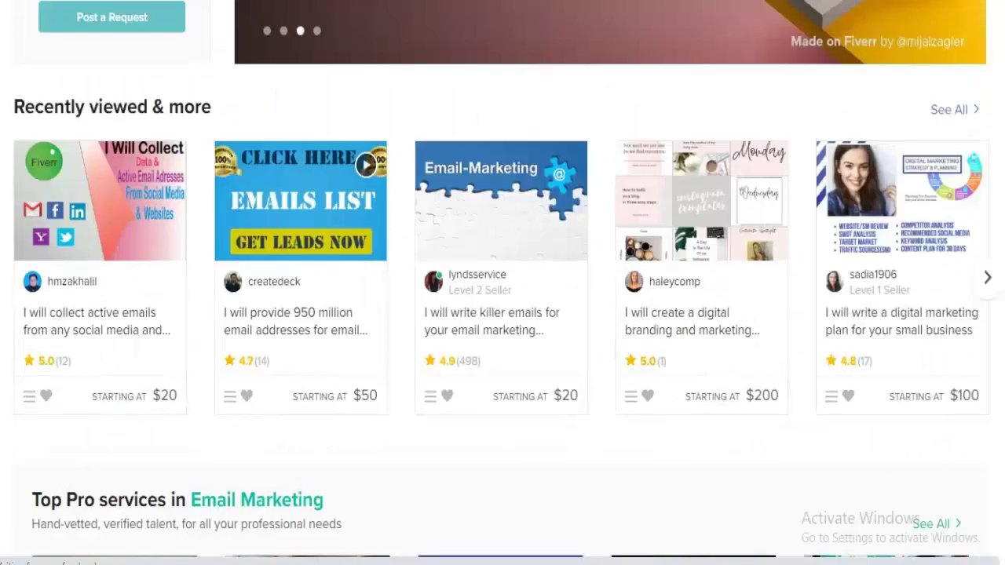
scroll(897, 18, "up", 3)
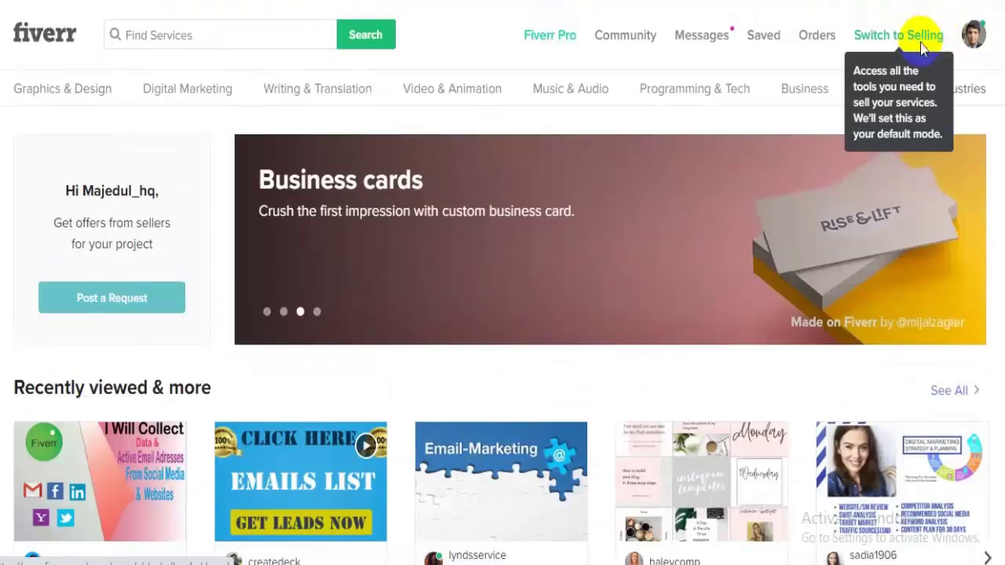
Switch the account to selling mode and look through the seller dashboard and its tips.
left_click(921, 45)
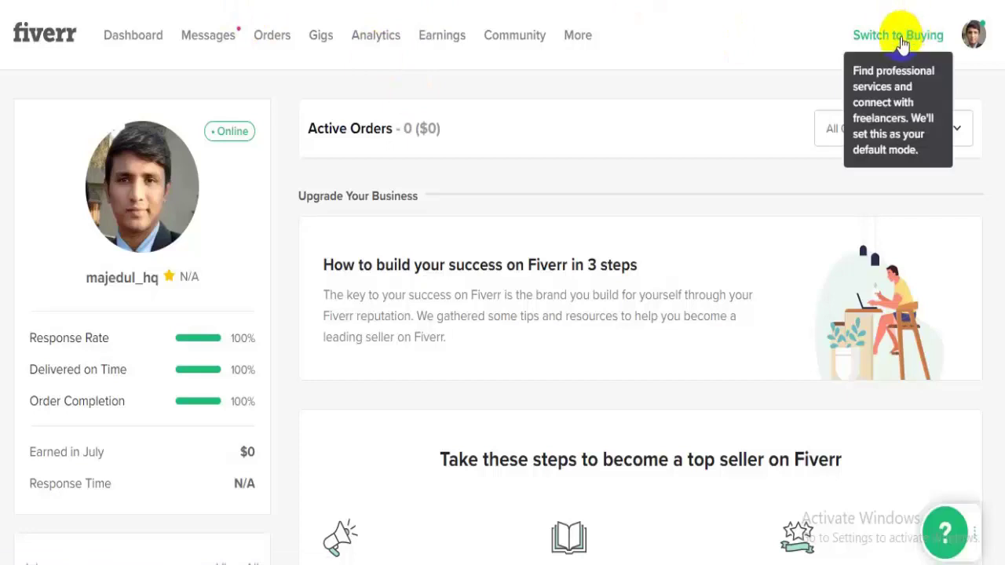
left_click(901, 39)
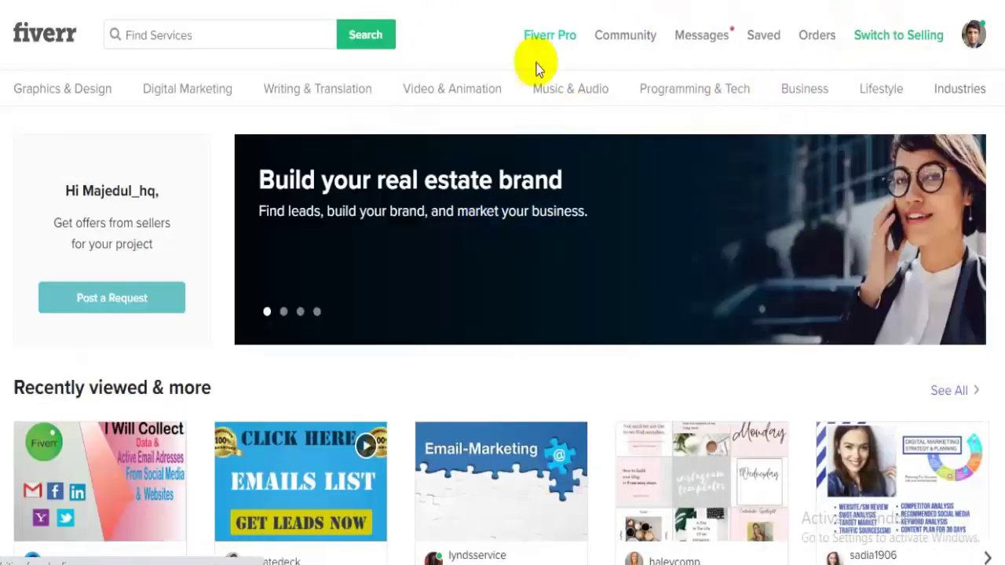
left_click(893, 45)
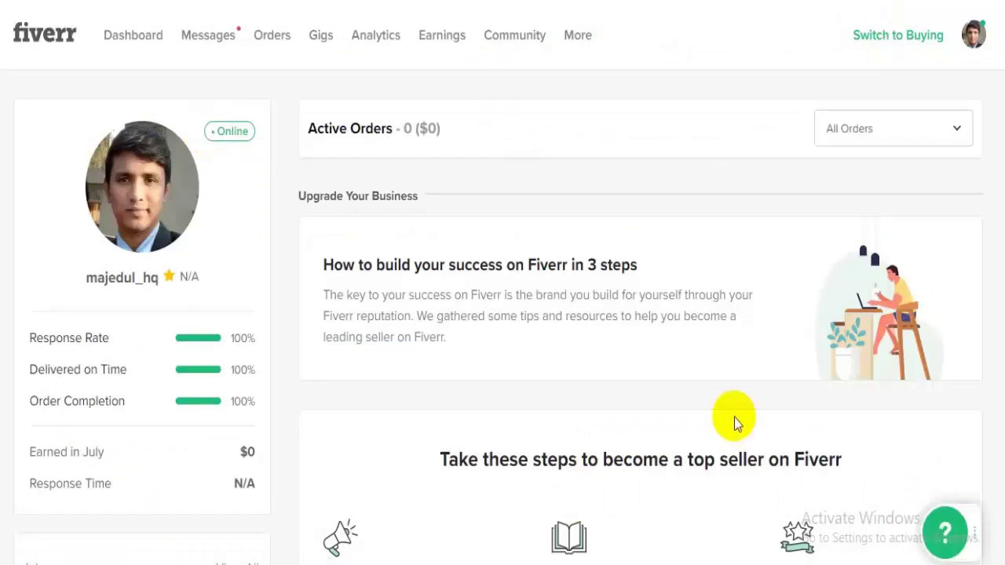
scroll(734, 417, "down", 6)
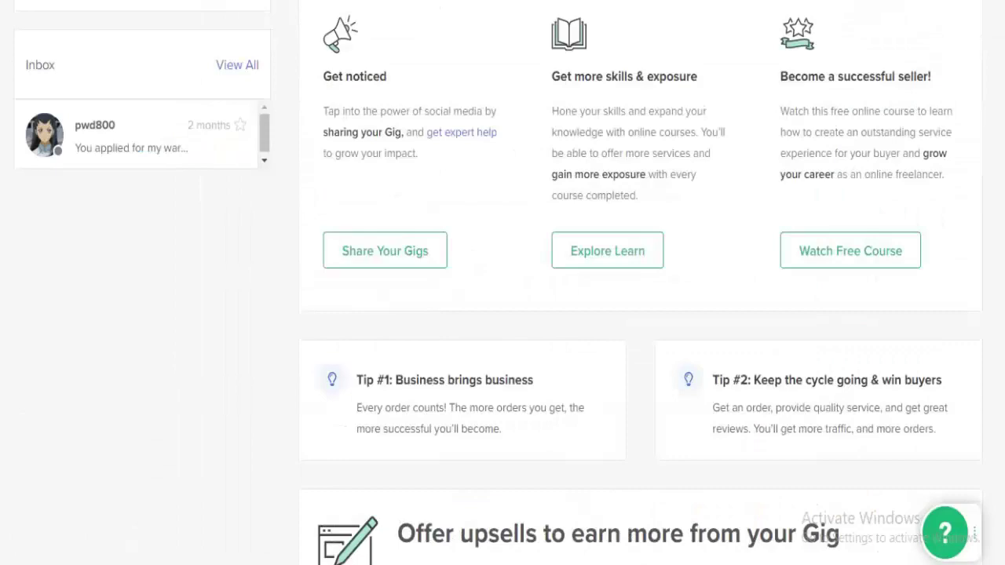
scroll(640, 314, "down", 6)
scroll(640, 314, "up", 6)
scroll(978, 40, "up", 6)
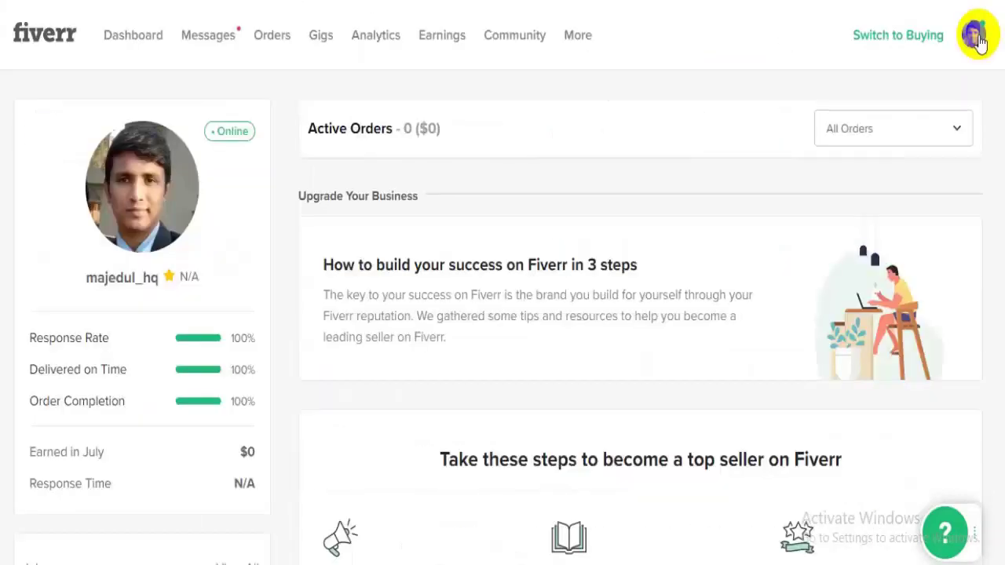
Open the account settings and place the cursor in the email field.
left_click(979, 40)
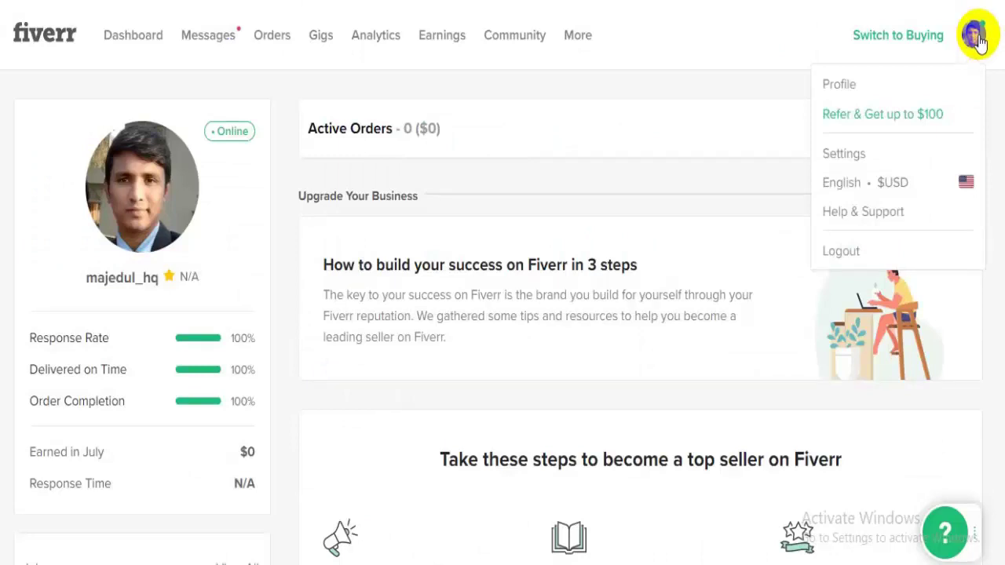
left_click(845, 157)
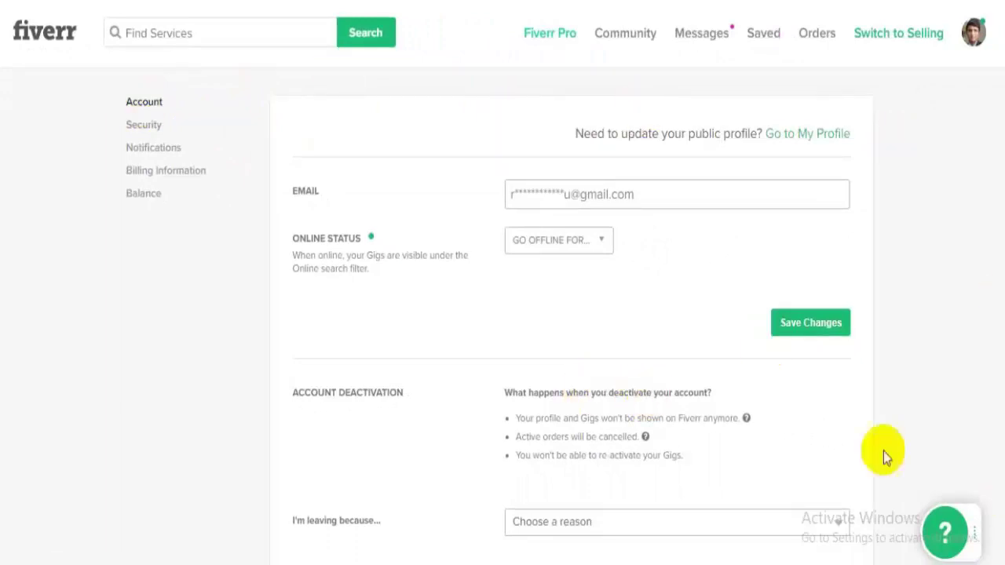
left_click(547, 196)
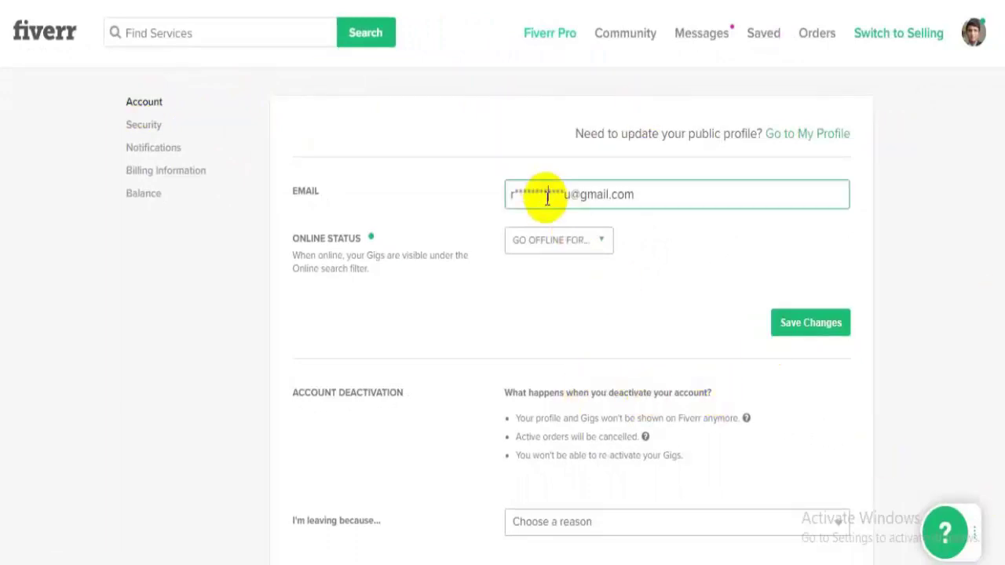
left_click(634, 194)
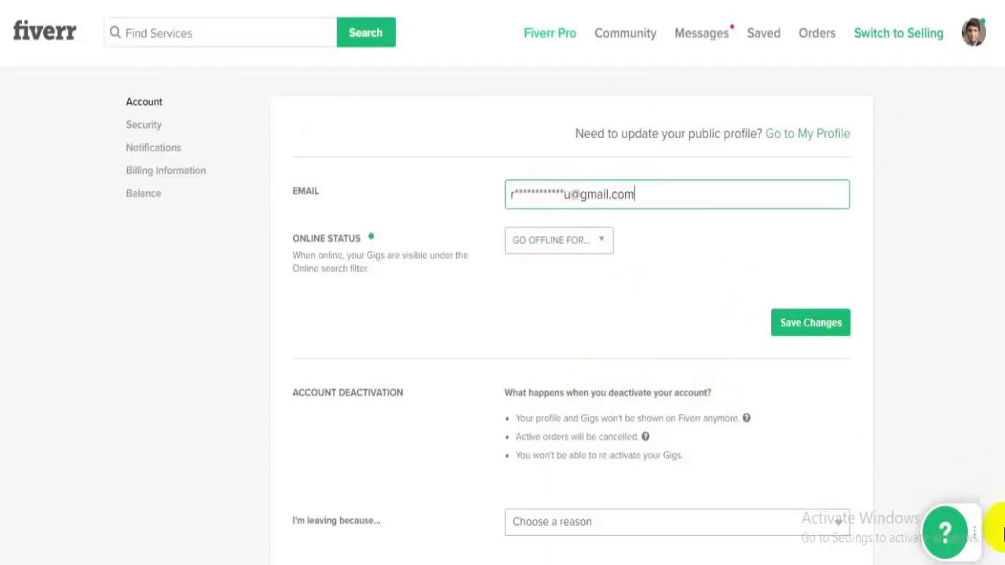
Review the reasons offered for leaving in the Account Deactivation section without choosing one.
scroll(1001, 534, "down", 1)
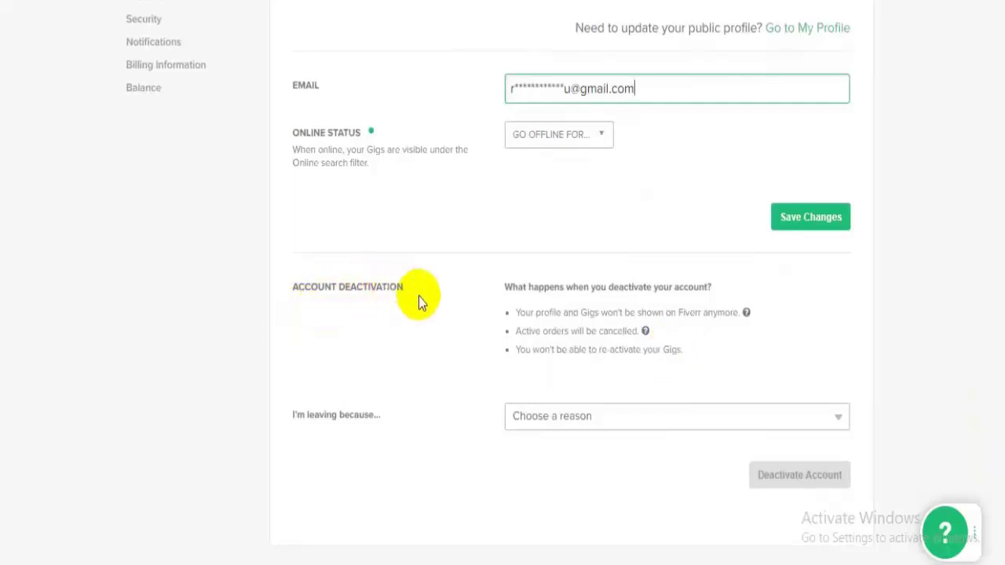
left_click(626, 422)
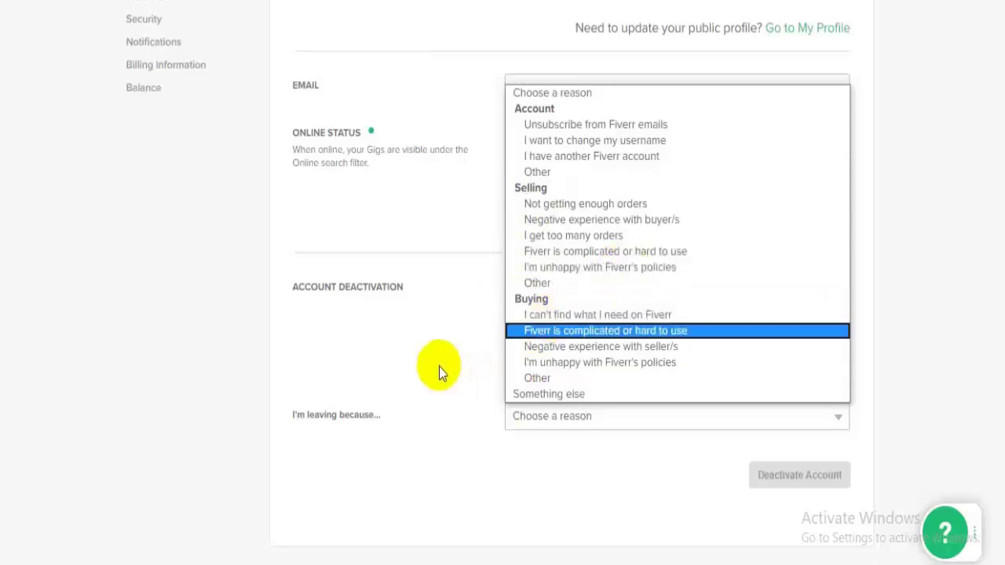
left_click(459, 334)
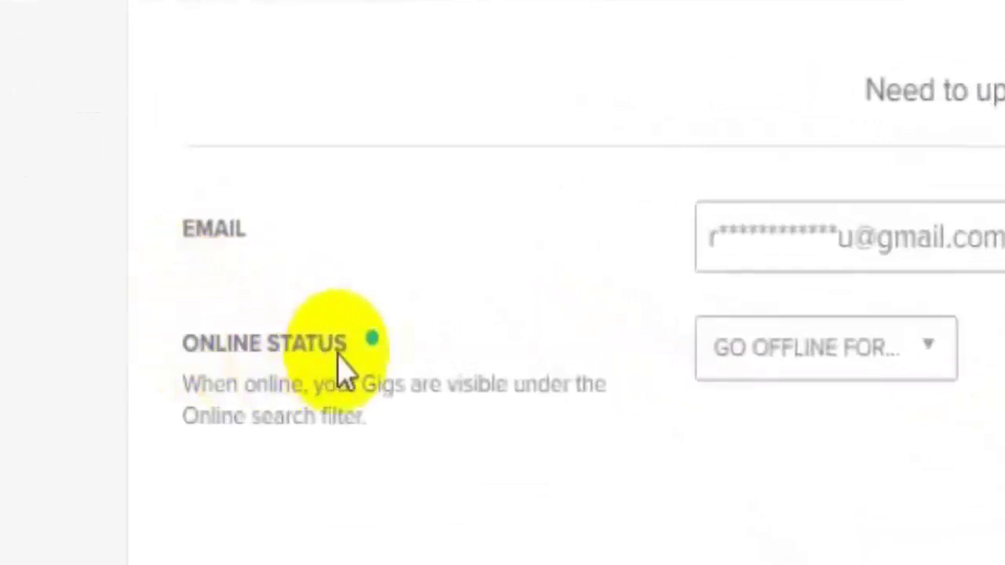
Review the durations for going offline under Online Status and save the account settings.
left_click(897, 369)
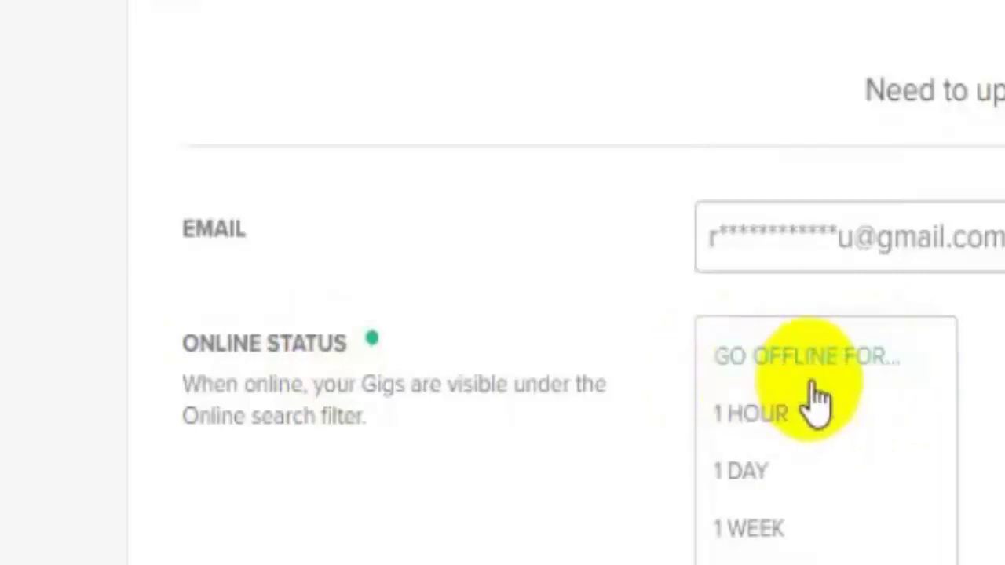
left_click(842, 375)
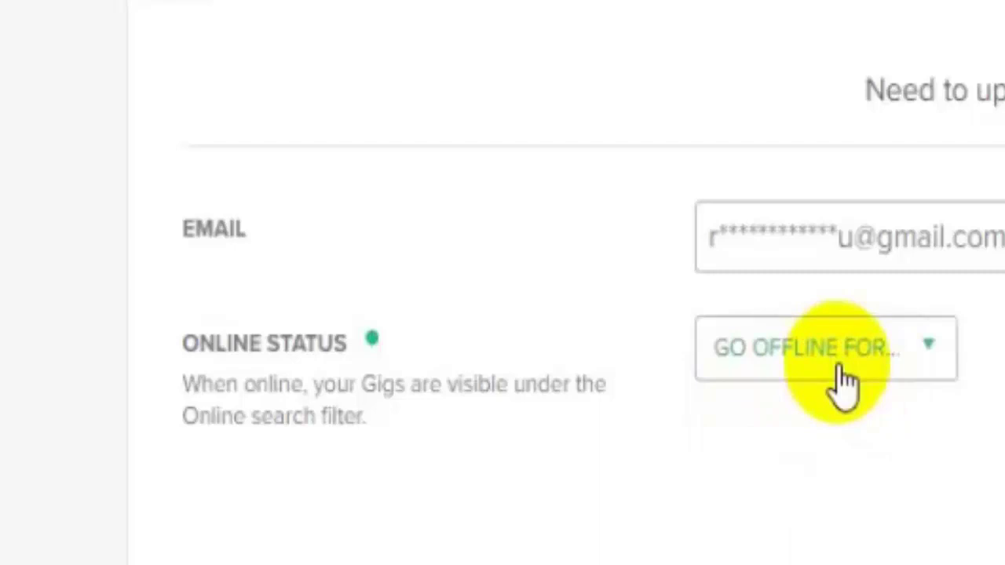
left_click(877, 382)
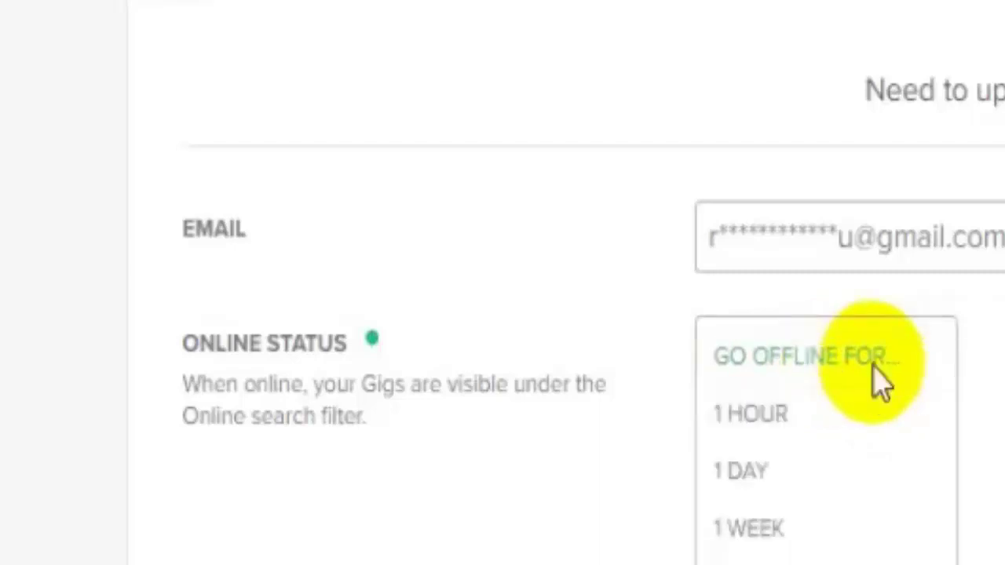
left_click(817, 379)
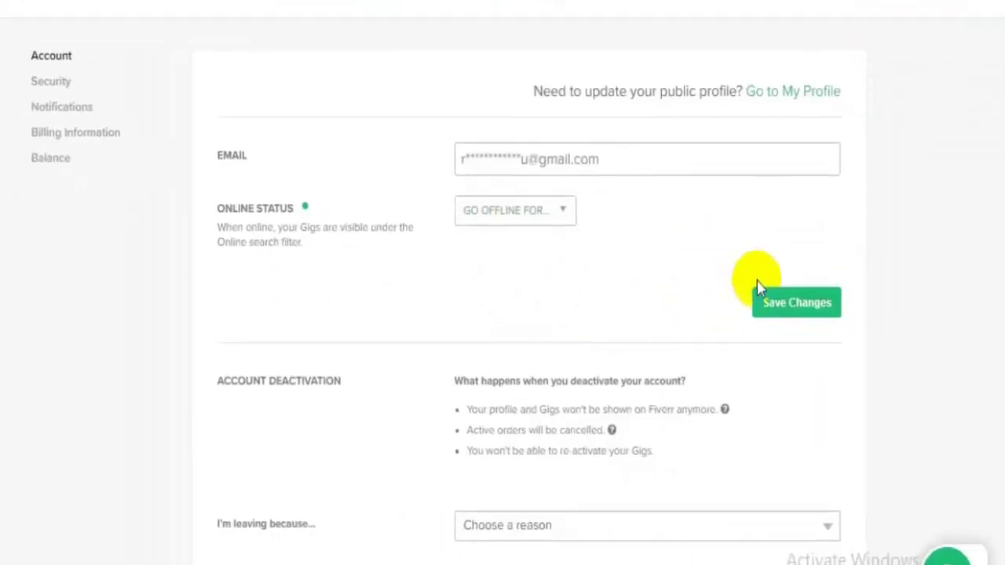
left_click(760, 297)
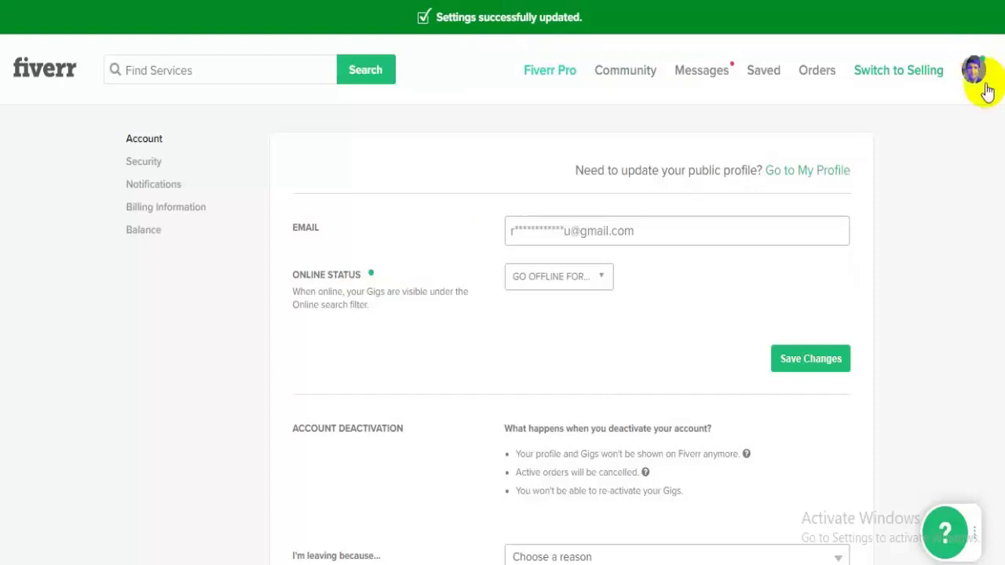
Highlight the Online Status label beside its indicator on the account settings page.
triple_click(373, 278)
triple_click(372, 277)
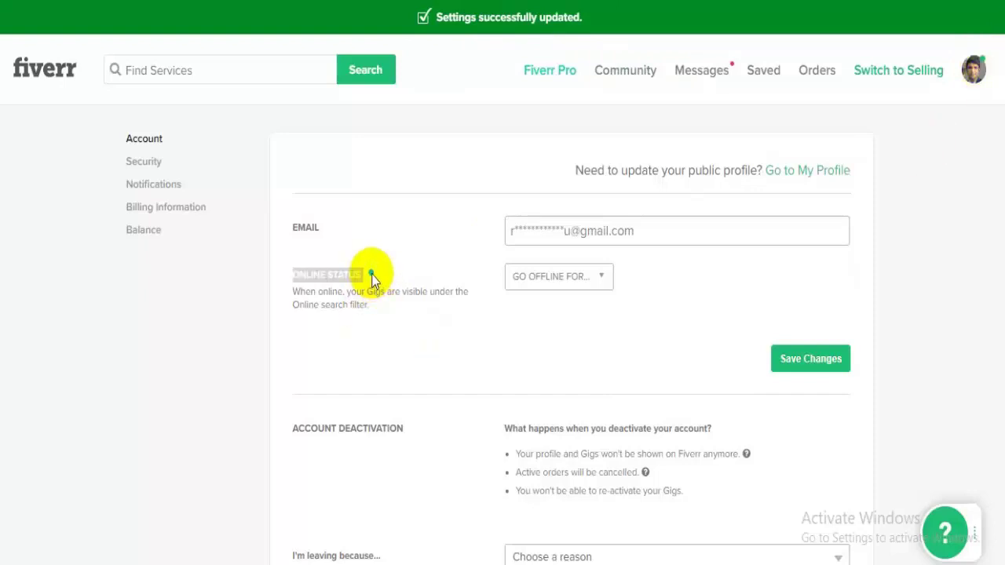
triple_click(372, 276)
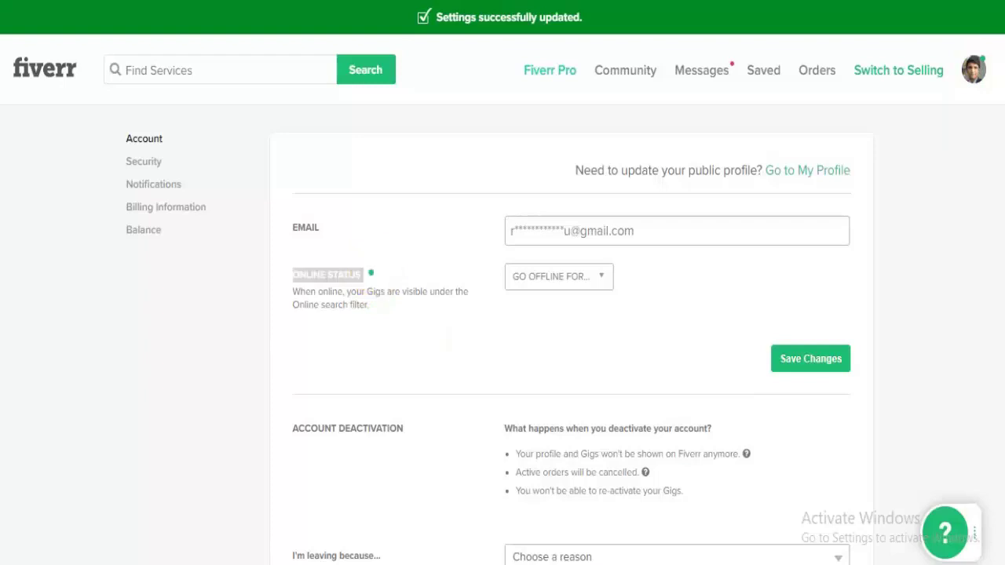
Open the Security settings and look over the password, phone verification, security question and two-factor authentication sections.
scroll(372, 276, "down", 5)
scroll(502, 282, "up", 5)
left_click(144, 165)
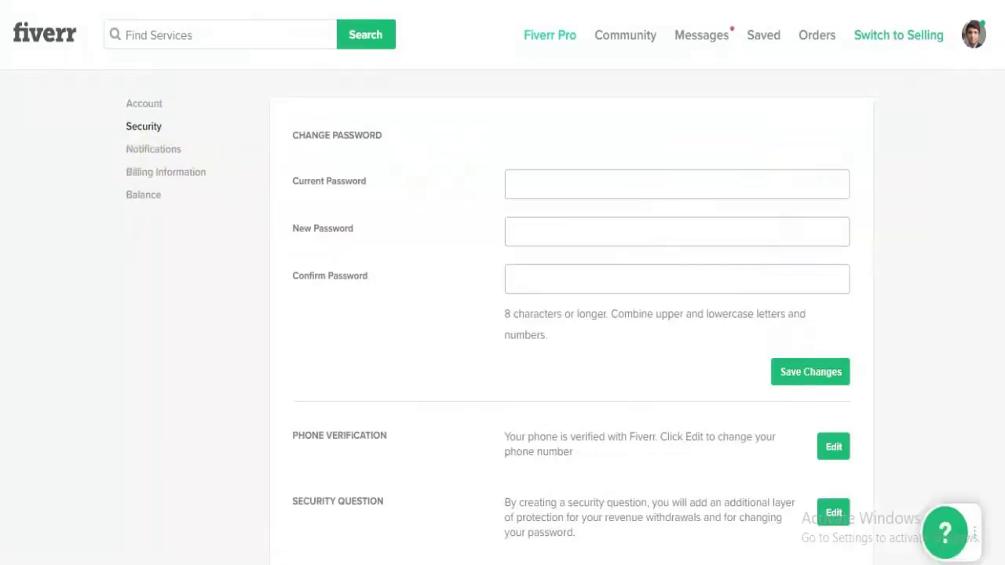
scroll(503, 282, "down", 1)
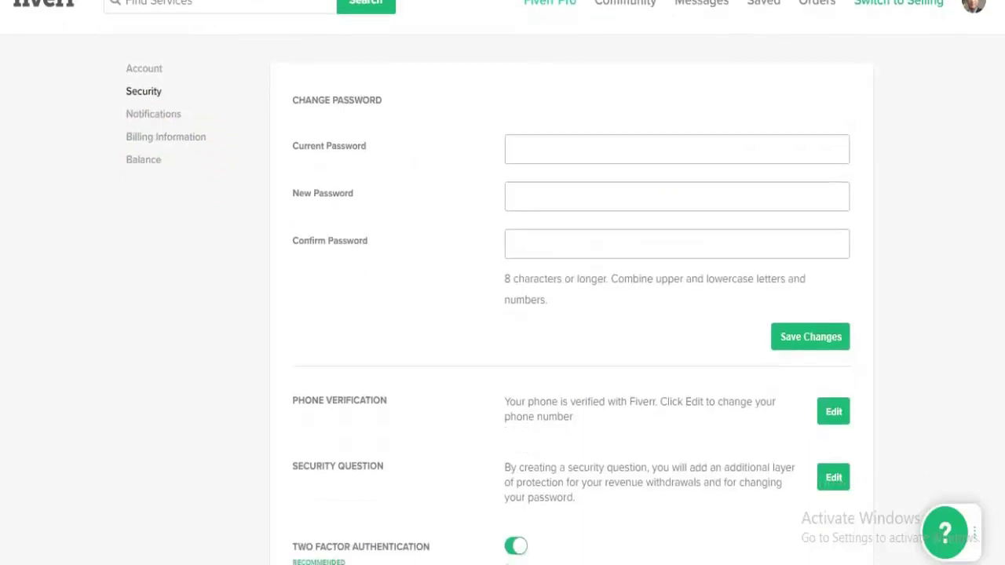
scroll(503, 282, "down", 3)
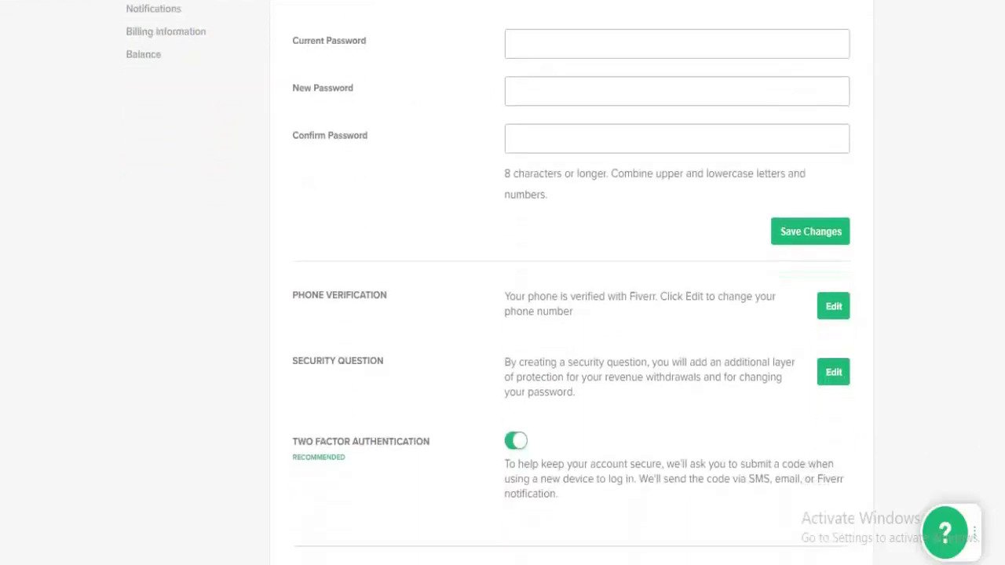
Go through the Current Password, New Password and Confirm Password fields, leaving them empty.
left_click(601, 45)
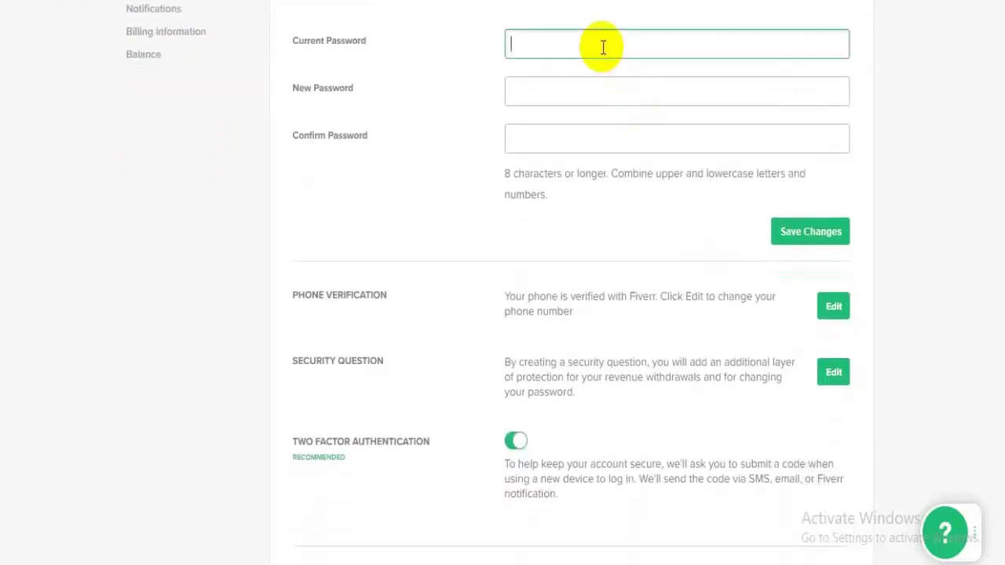
left_click(723, 85)
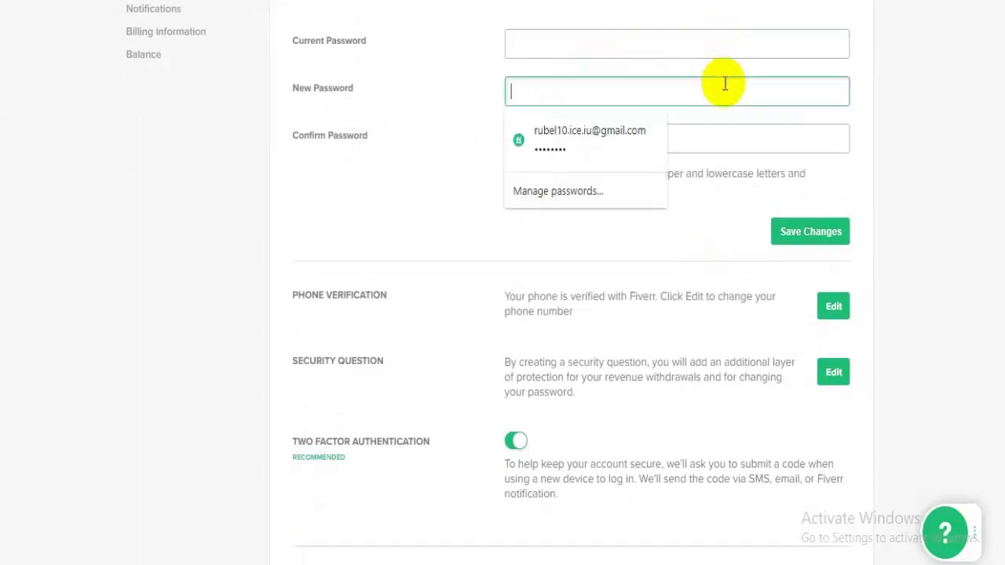
key("Tab")
left_click(607, 36)
left_click(741, 94)
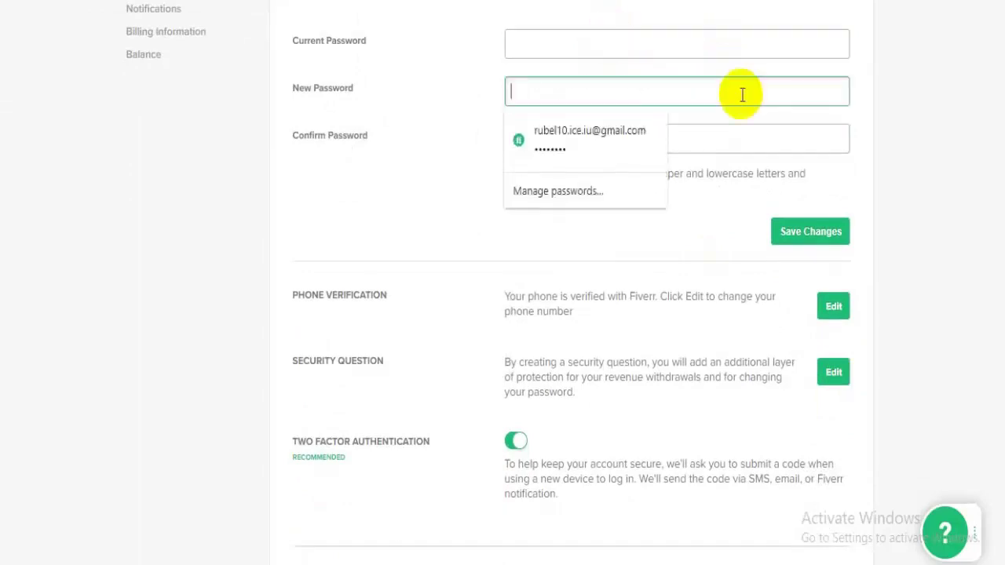
left_click(744, 141)
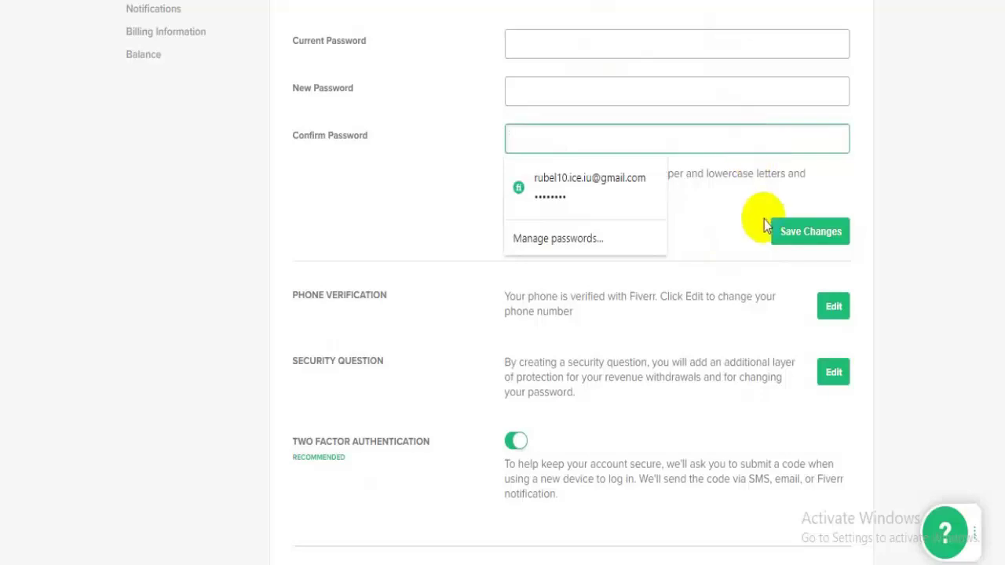
left_click(957, 240)
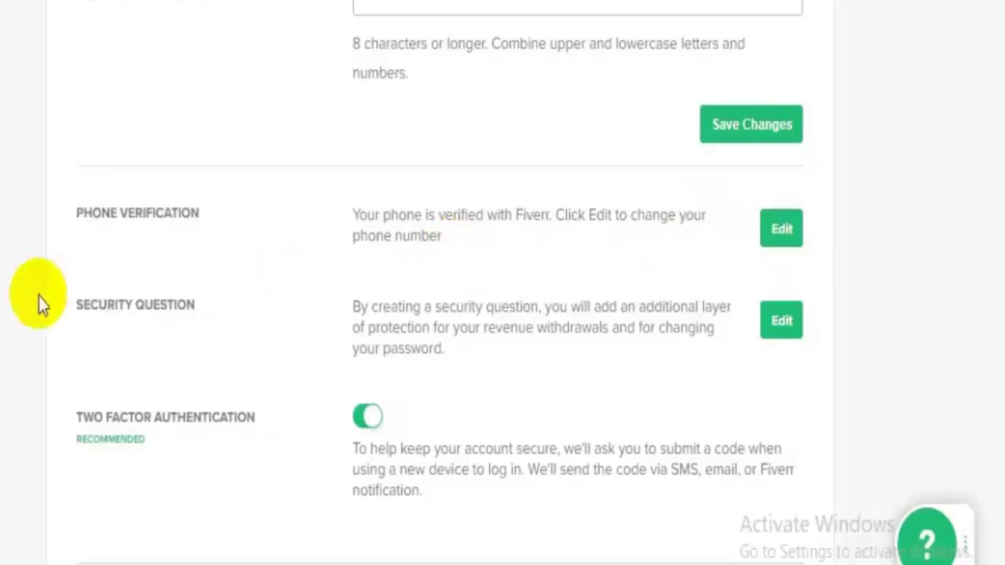
Open the account's security question for editing.
double_click(154, 315)
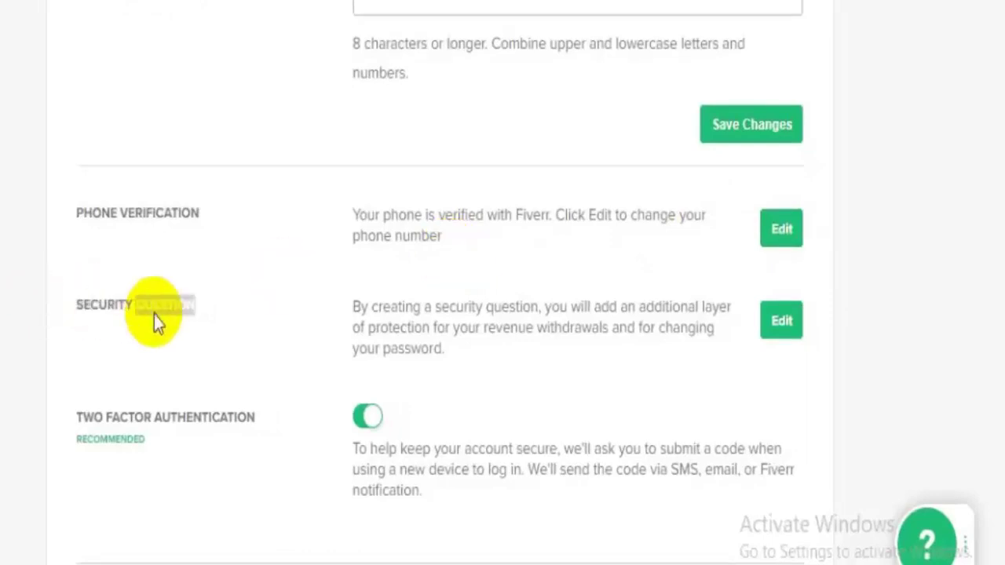
left_click(782, 321)
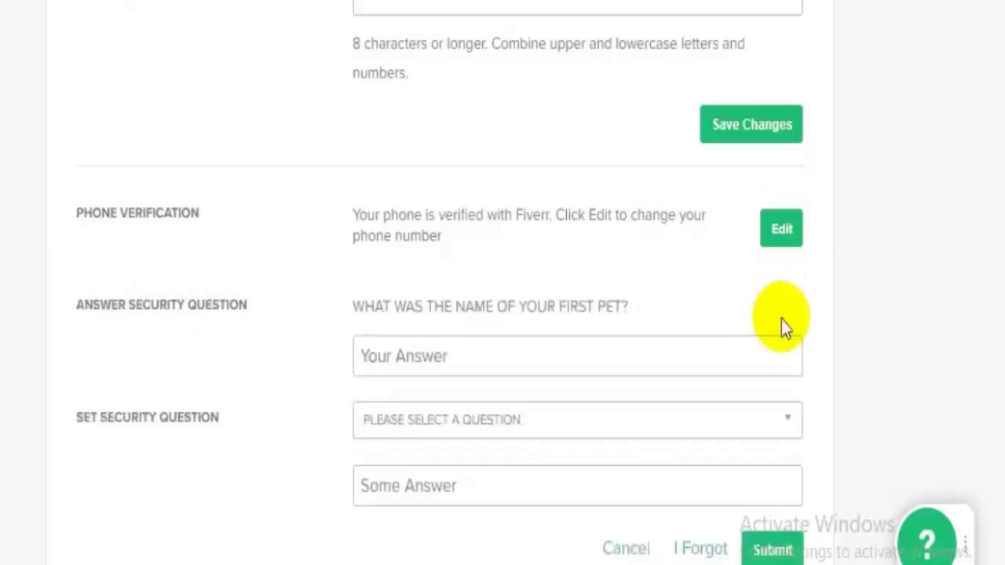
Try out the available security questions and choose "What was your childhood nickname?" as the new one.
scroll(252, 142, "down", 3)
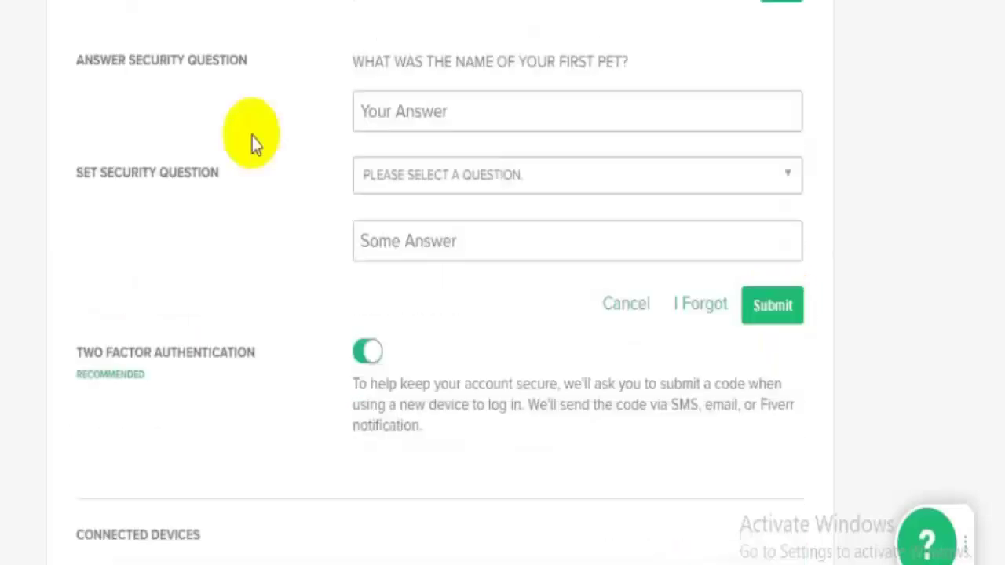
left_click(494, 188)
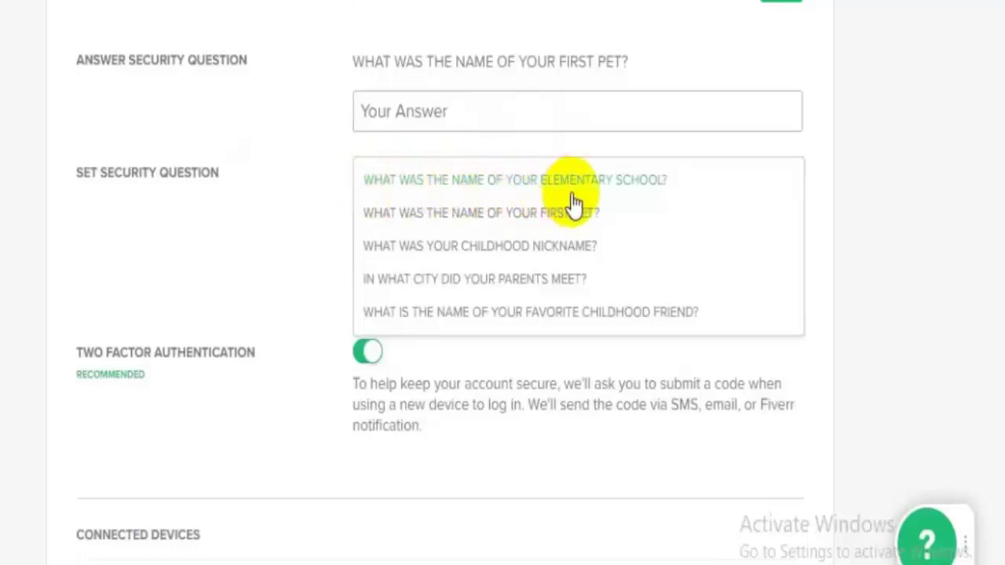
left_click(626, 188)
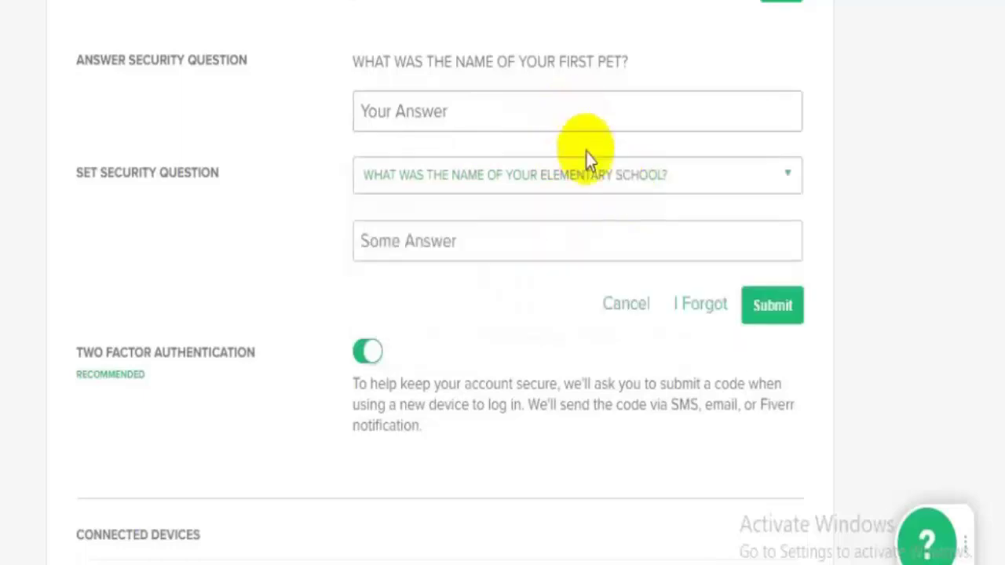
left_click(593, 182)
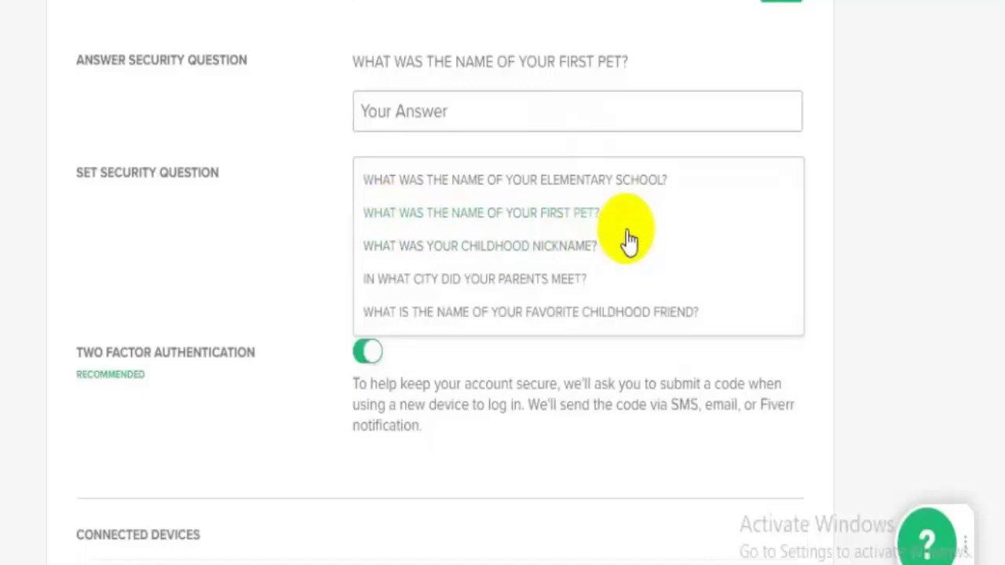
left_click(576, 217)
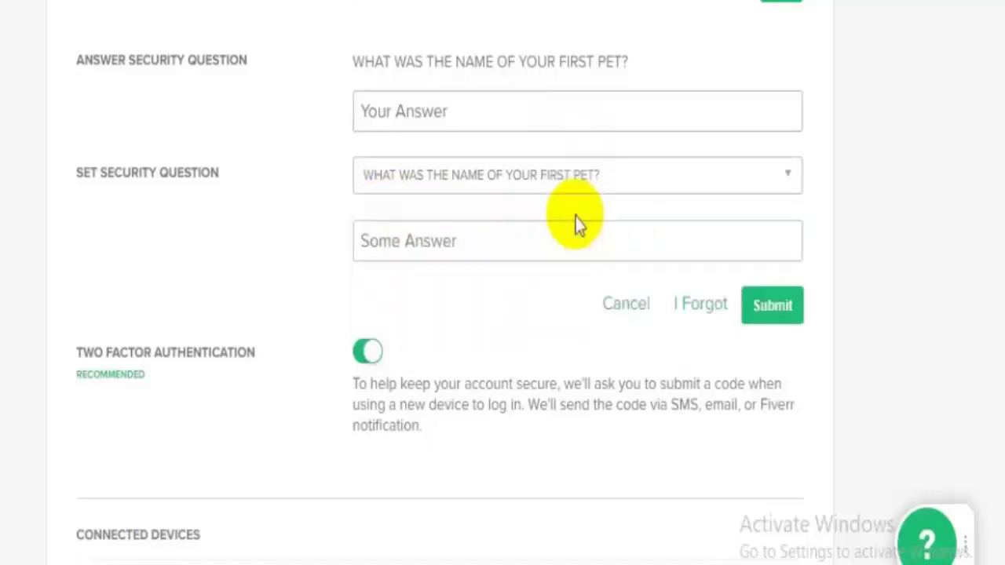
left_click(779, 185)
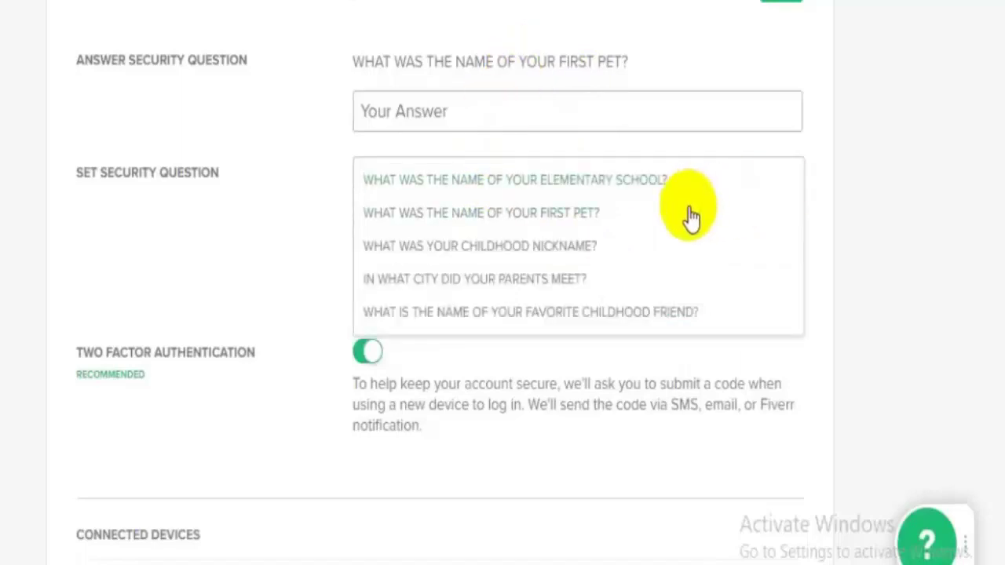
left_click(579, 265)
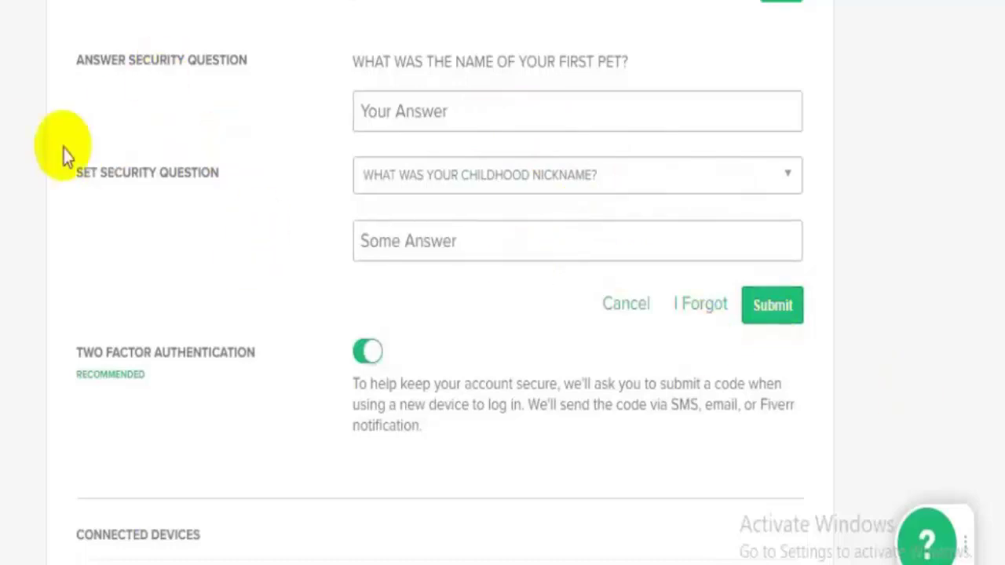
Open the phone number change dialog, look over its security question check, and close it without answering.
scroll(892, 91, "up", 2)
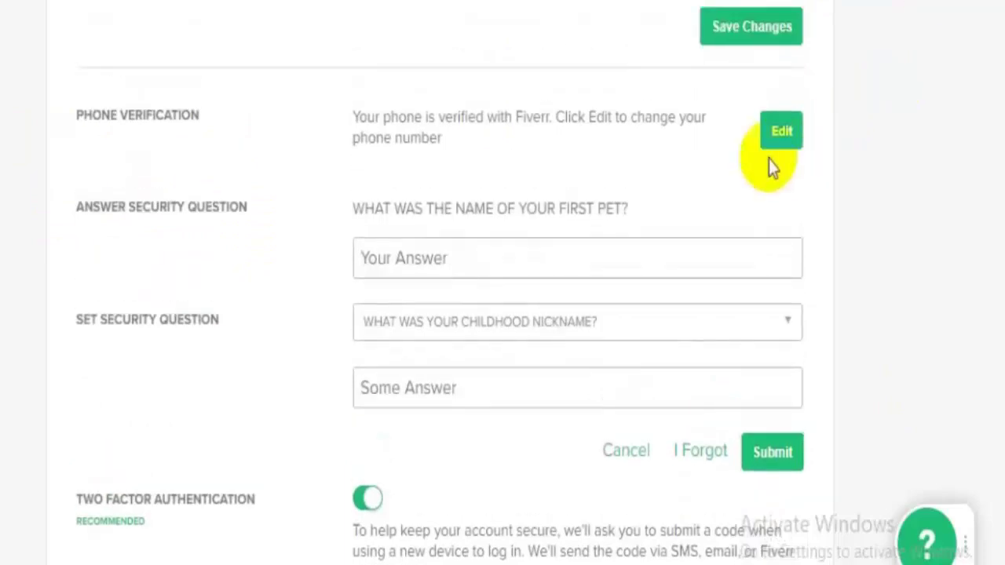
left_click(784, 133)
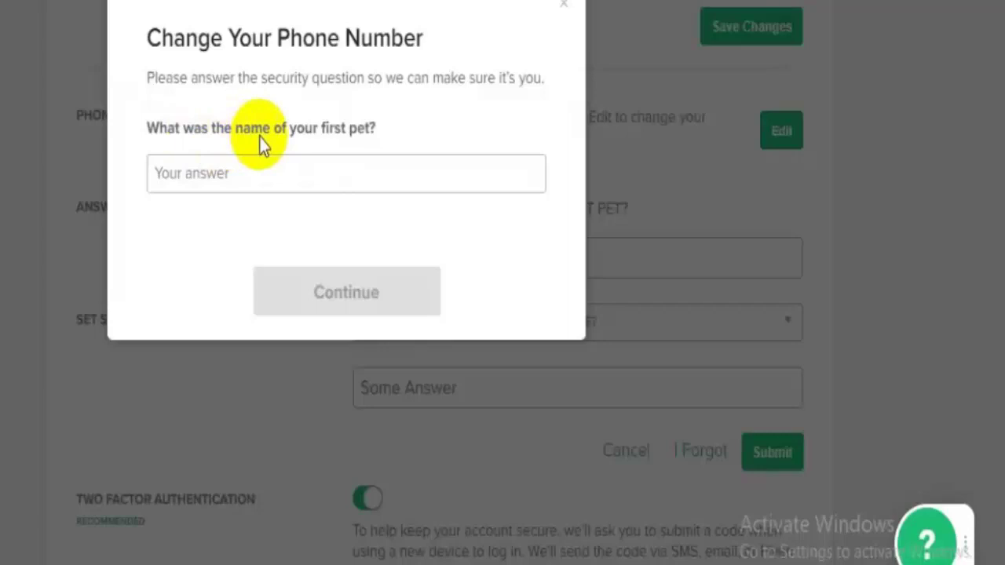
left_click(325, 171)
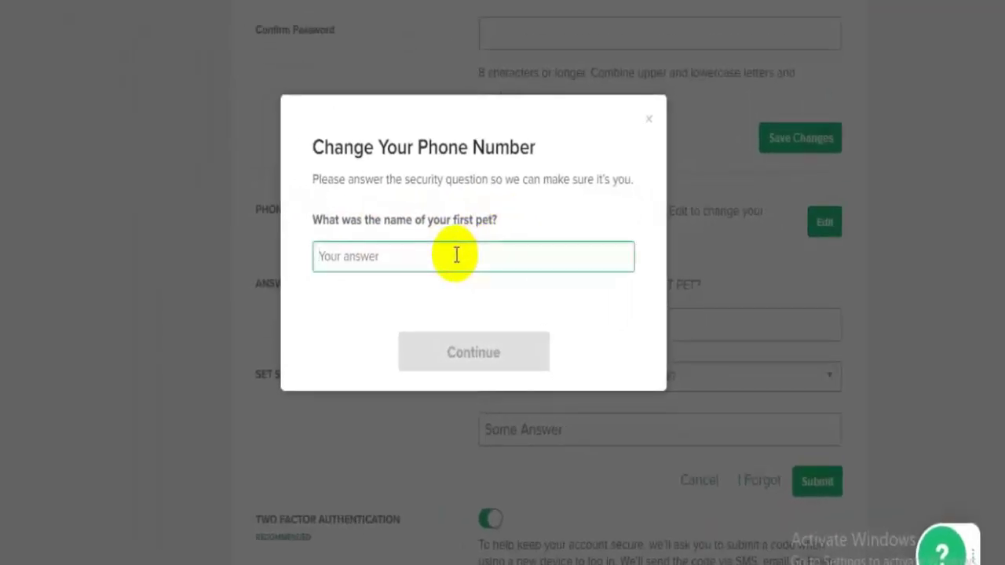
left_click(477, 359)
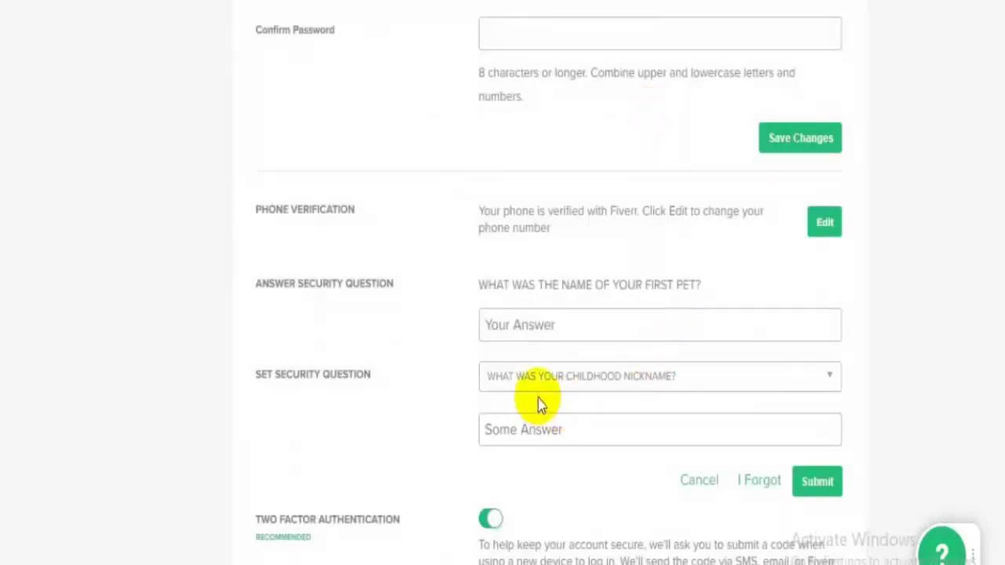
Go through the current and new security answer fields, leaving them empty, and view the forgotten-answer help notice.
left_click(618, 324)
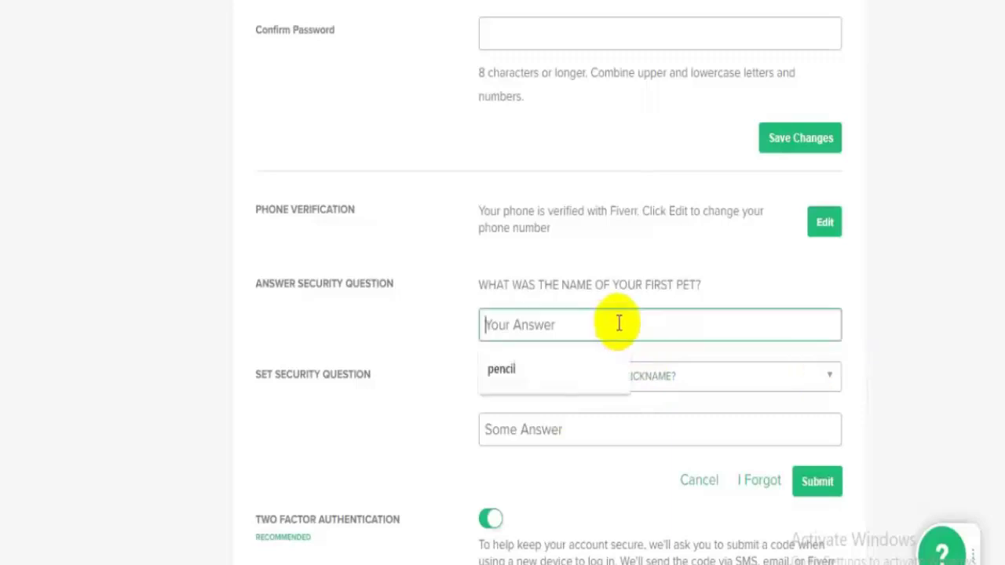
left_click(607, 433)
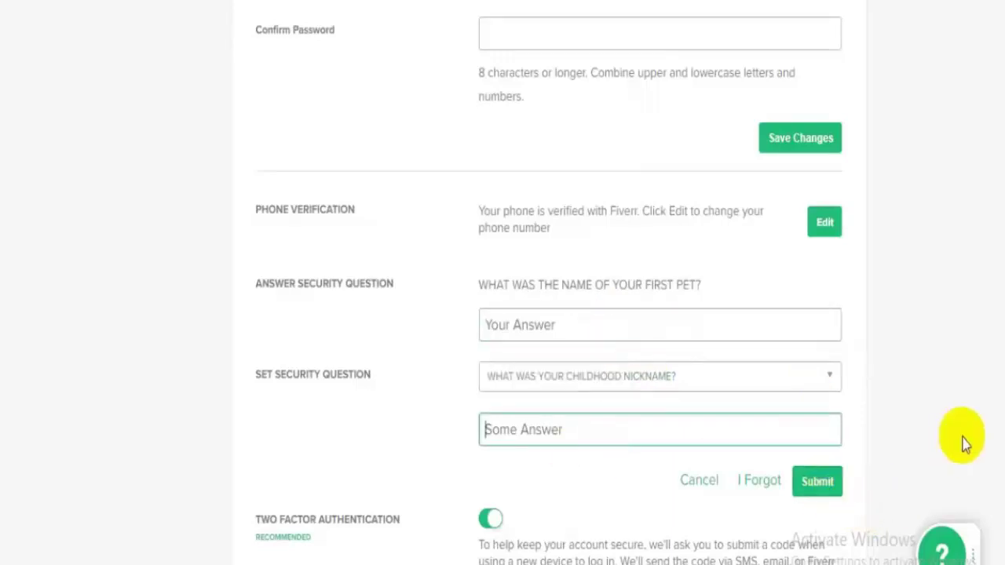
left_click(760, 481)
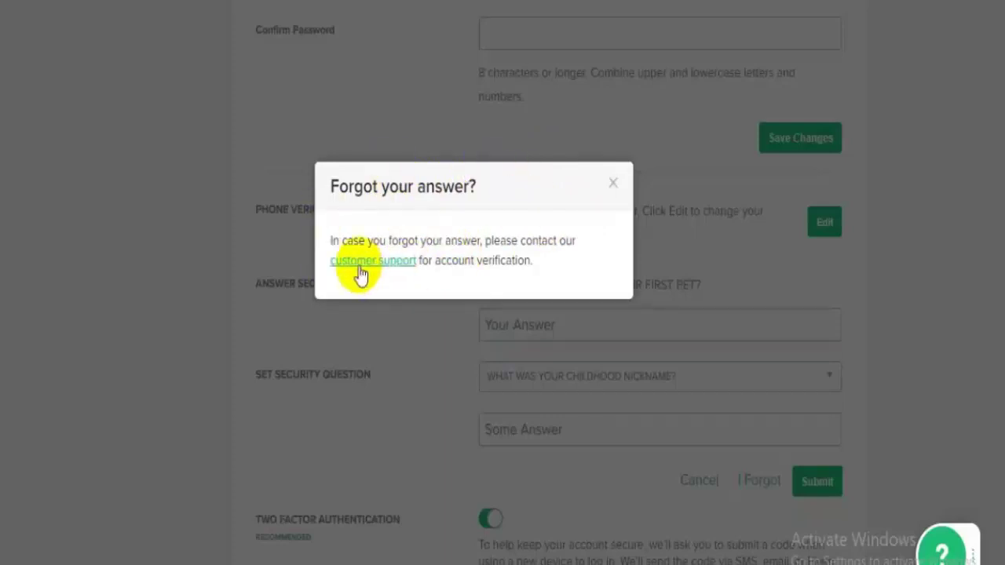
left_click(614, 187)
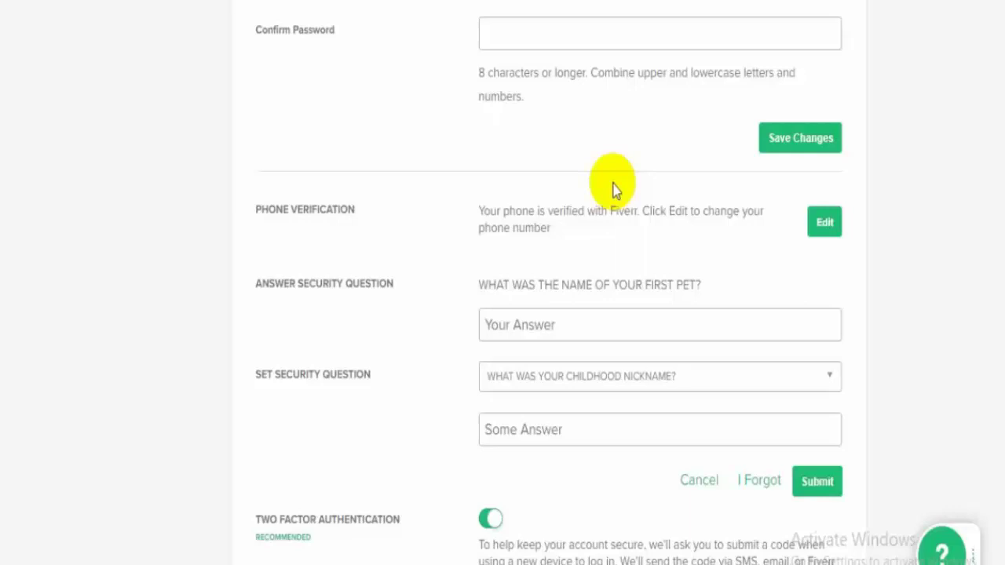
Switch two-factor authentication off and back on.
scroll(613, 188, "down", 1)
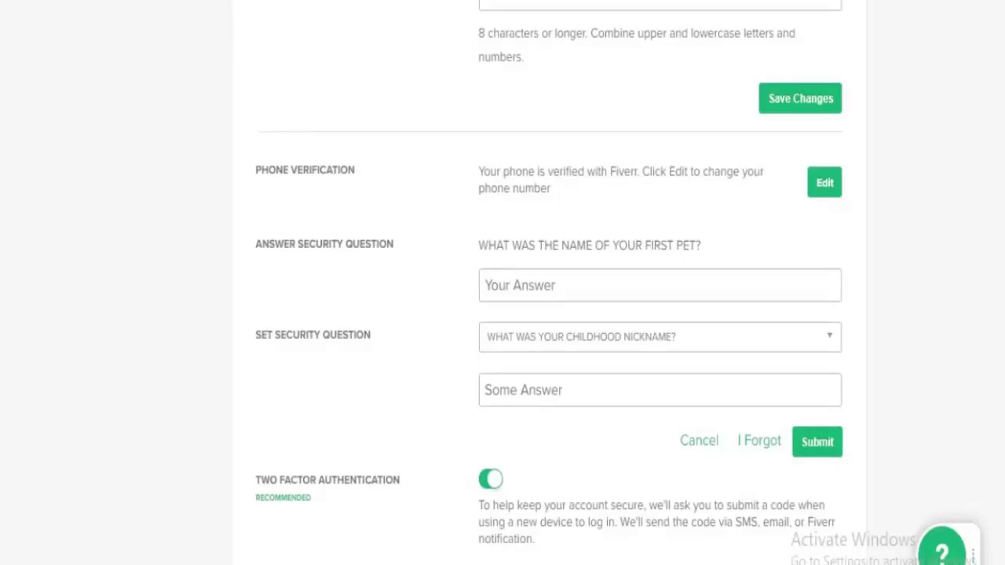
left_click(488, 477)
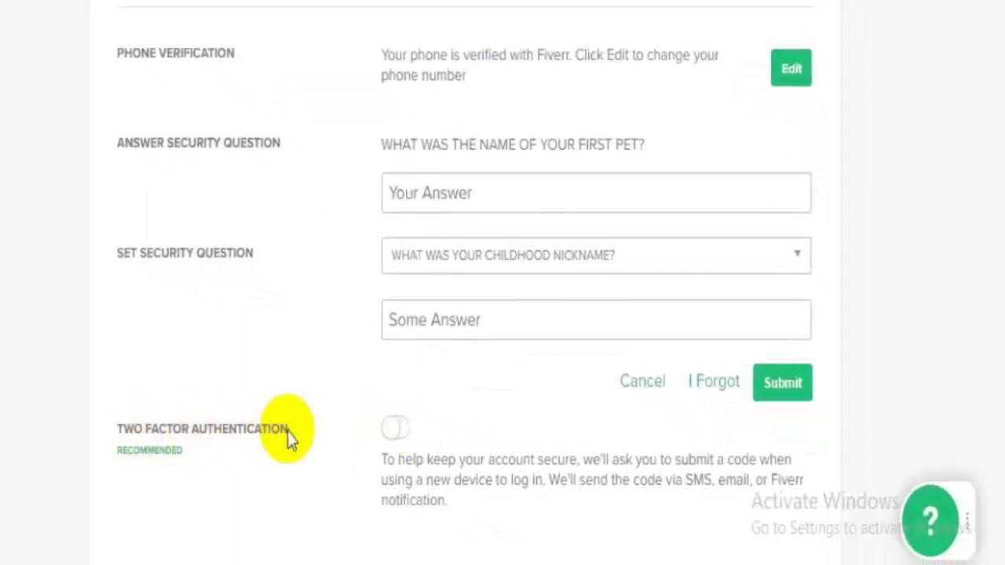
left_click(400, 435)
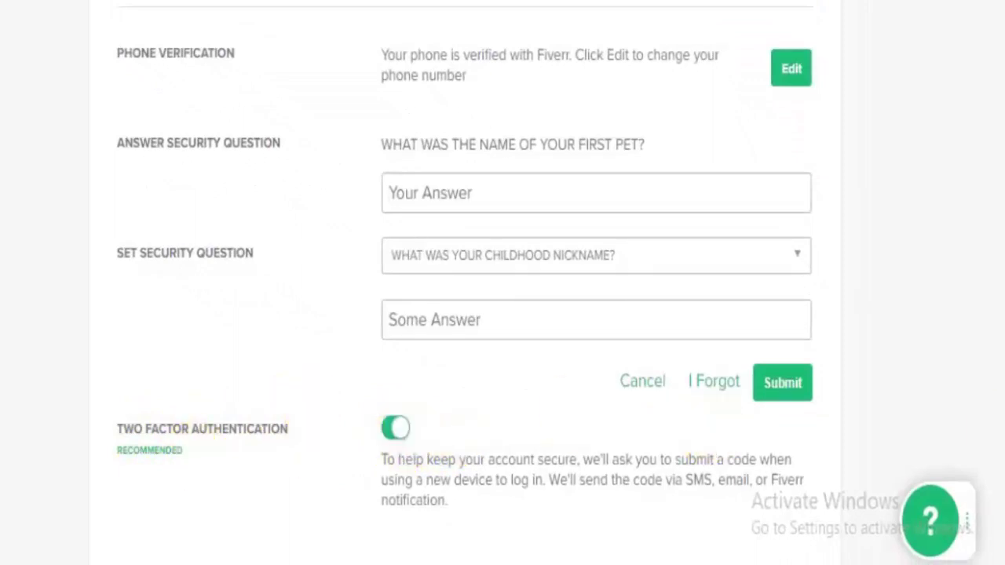
Highlight the explanation of how two-factor authentication codes are sent, and clear the highlight.
scroll(502, 283, "down", 3)
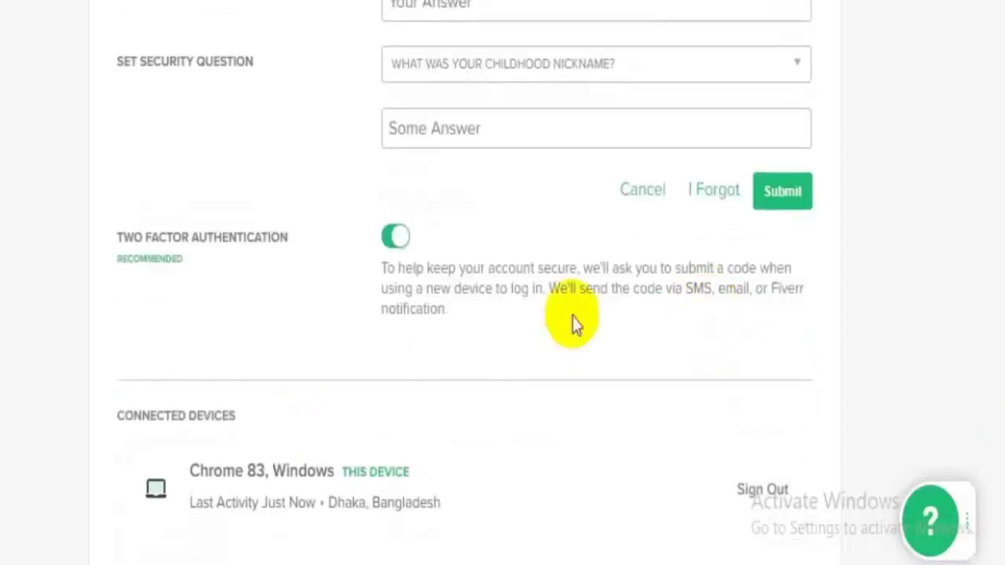
triple_click(476, 290)
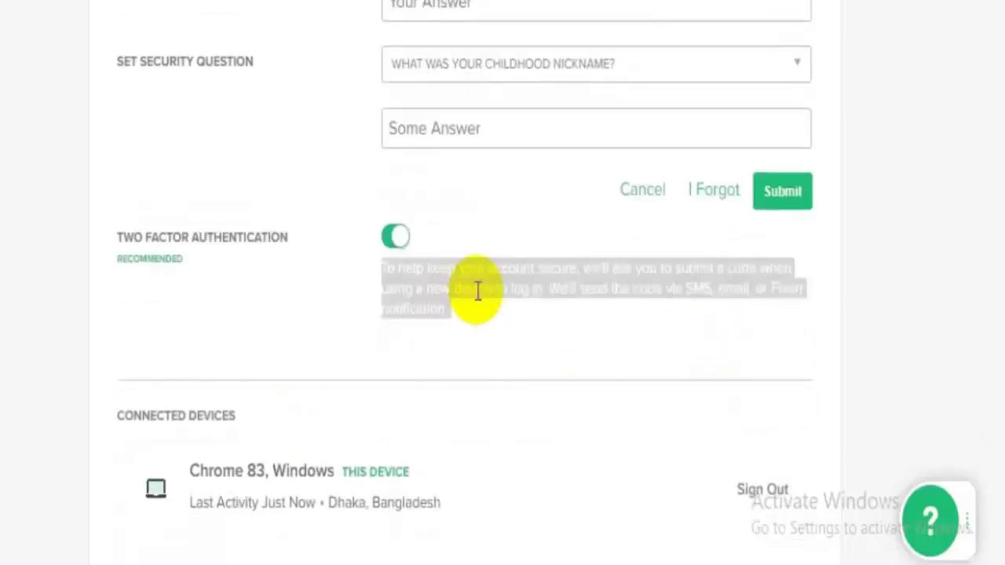
left_click(542, 283)
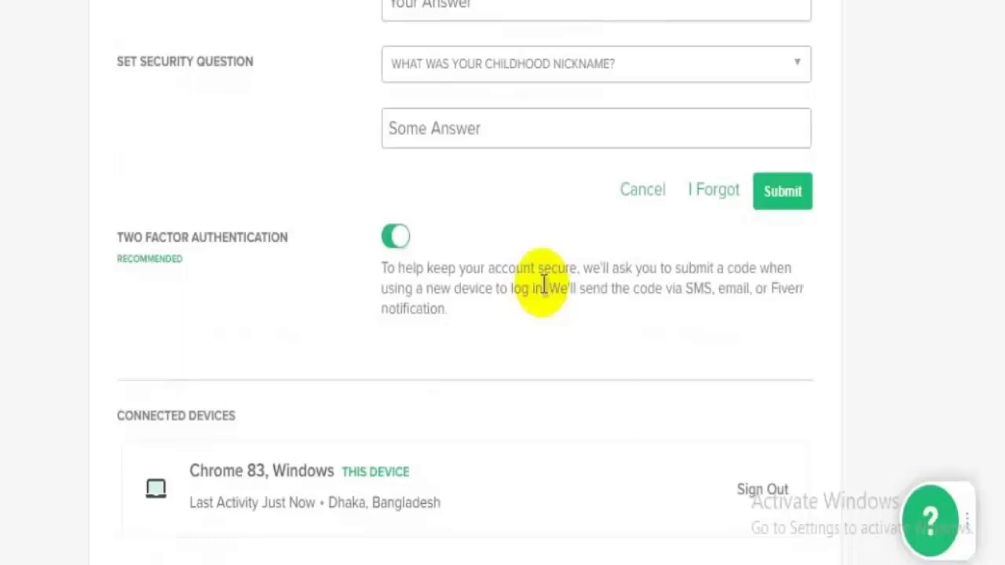